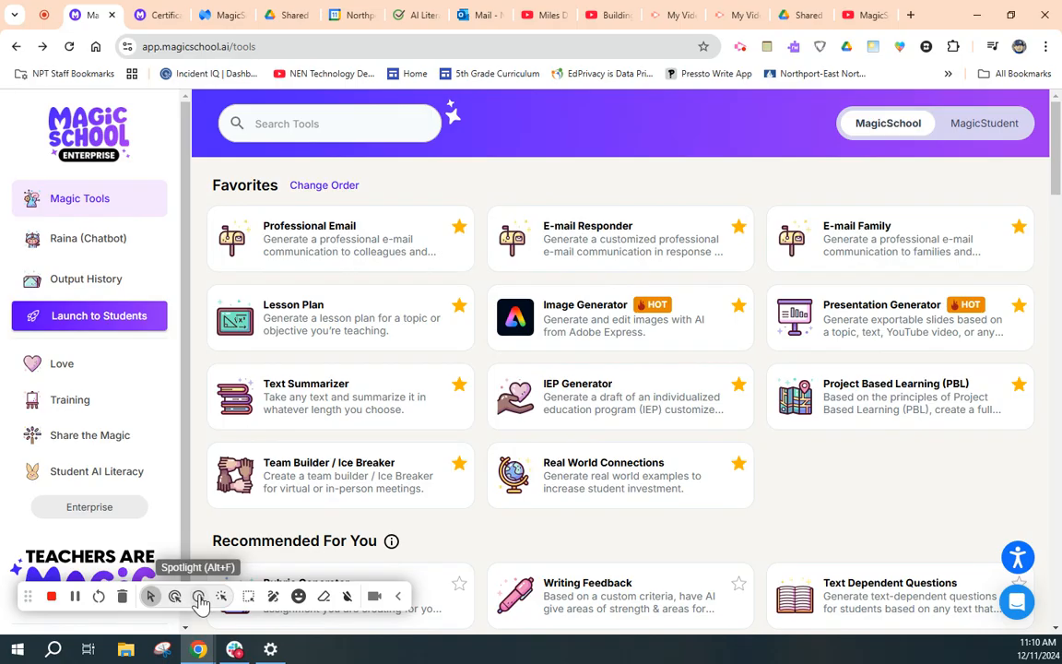
- View the student tools and start launching a new student room
left_click(199, 597)
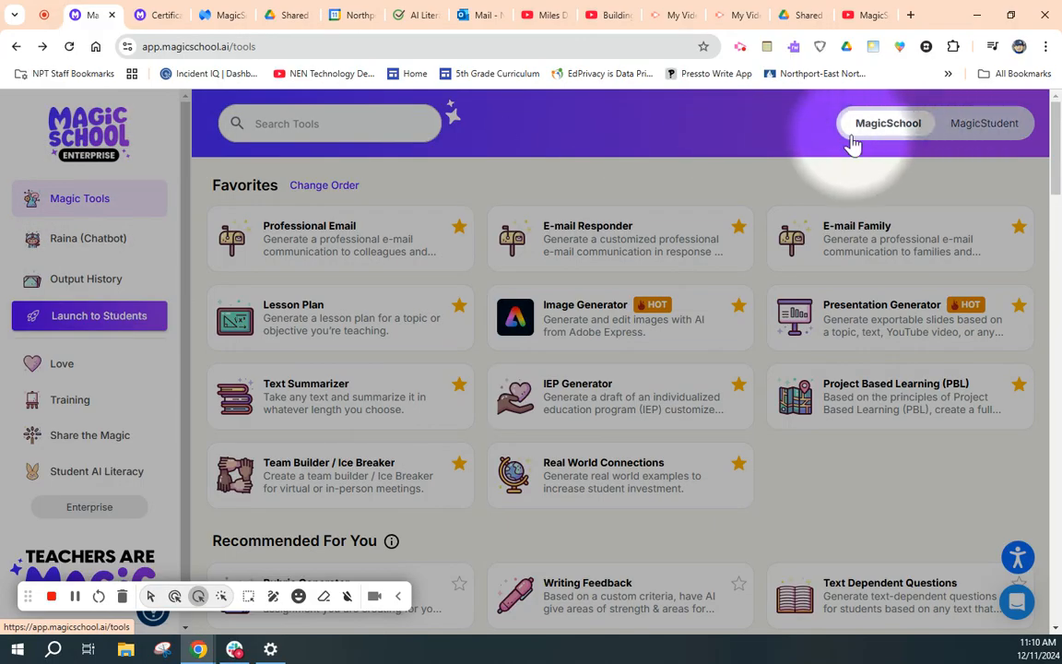
left_click(980, 132)
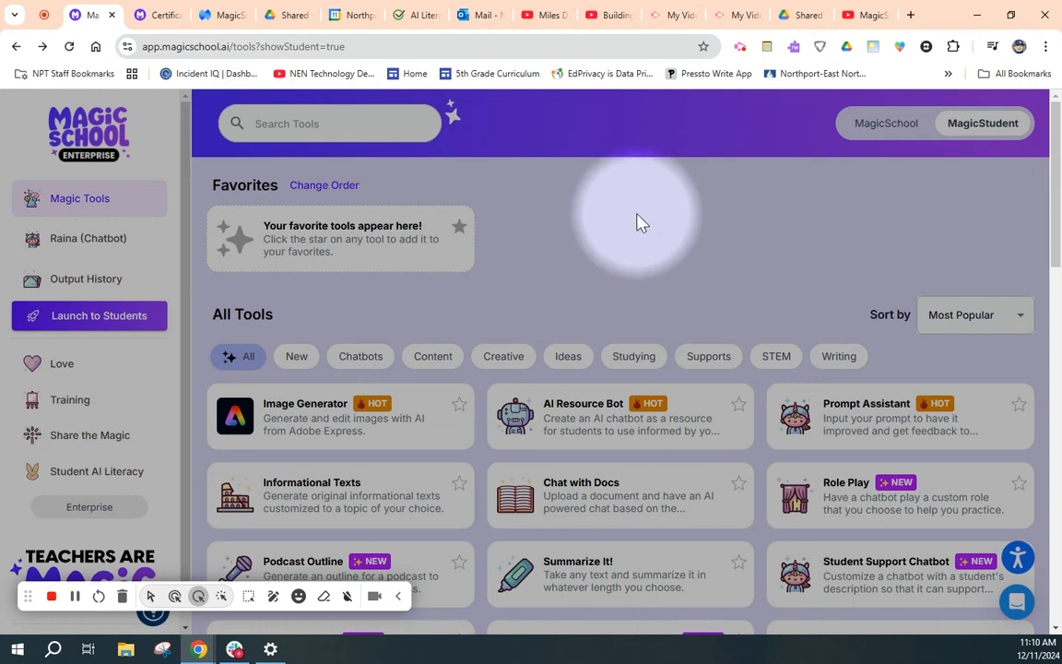
left_click(82, 318)
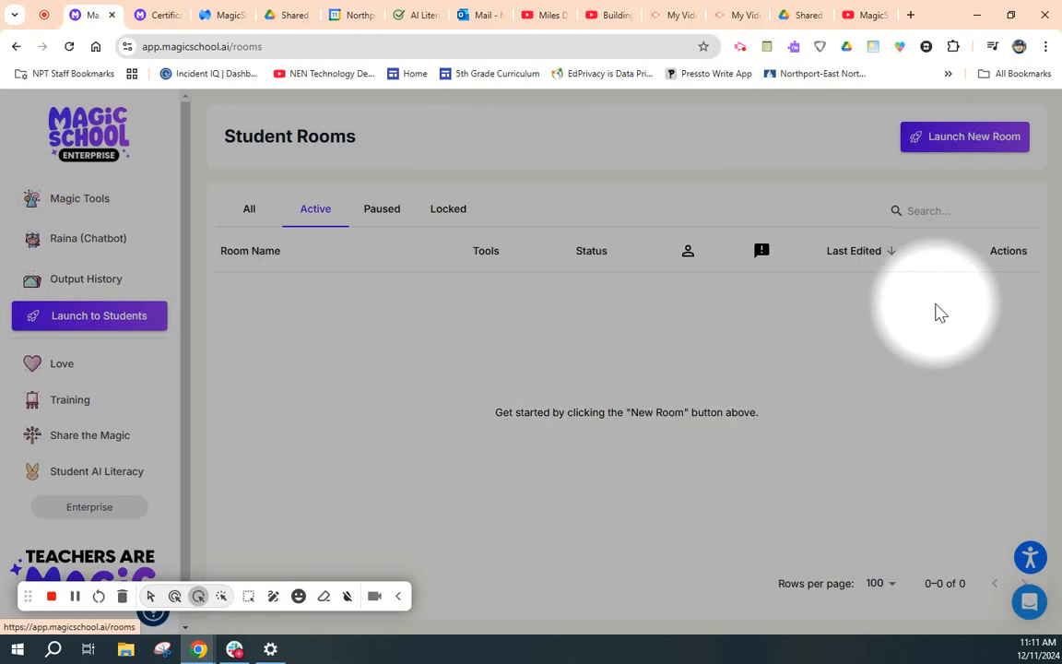
left_click(961, 147)
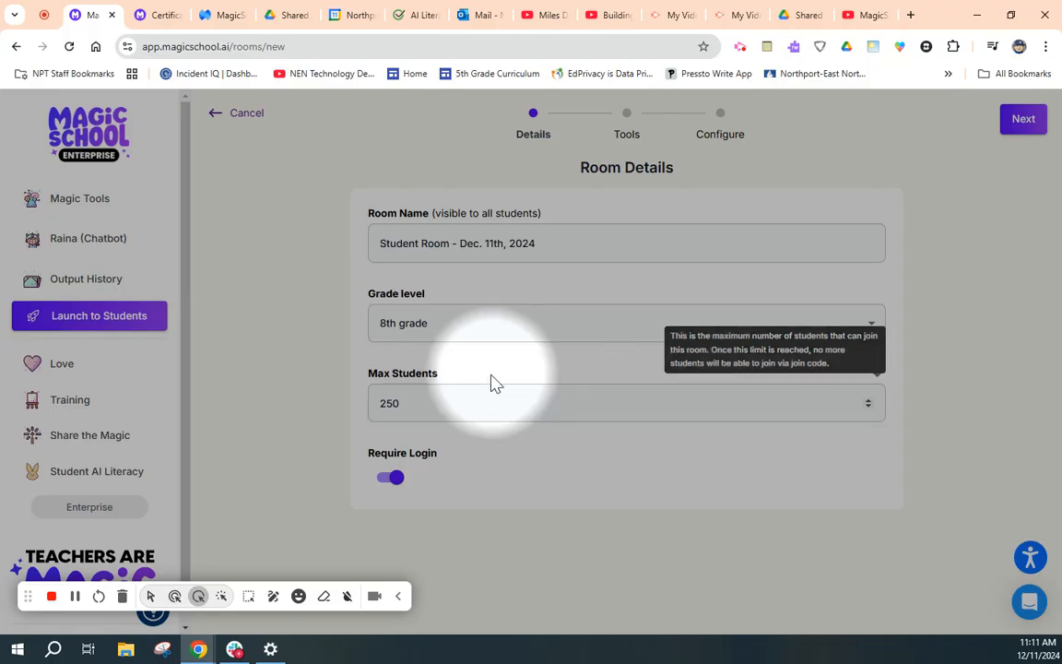
- Name the room "Debate Partner Activity", set the maximum number of students to 125 and continue to tool selection
left_click_drag(574, 249, 366, 251)
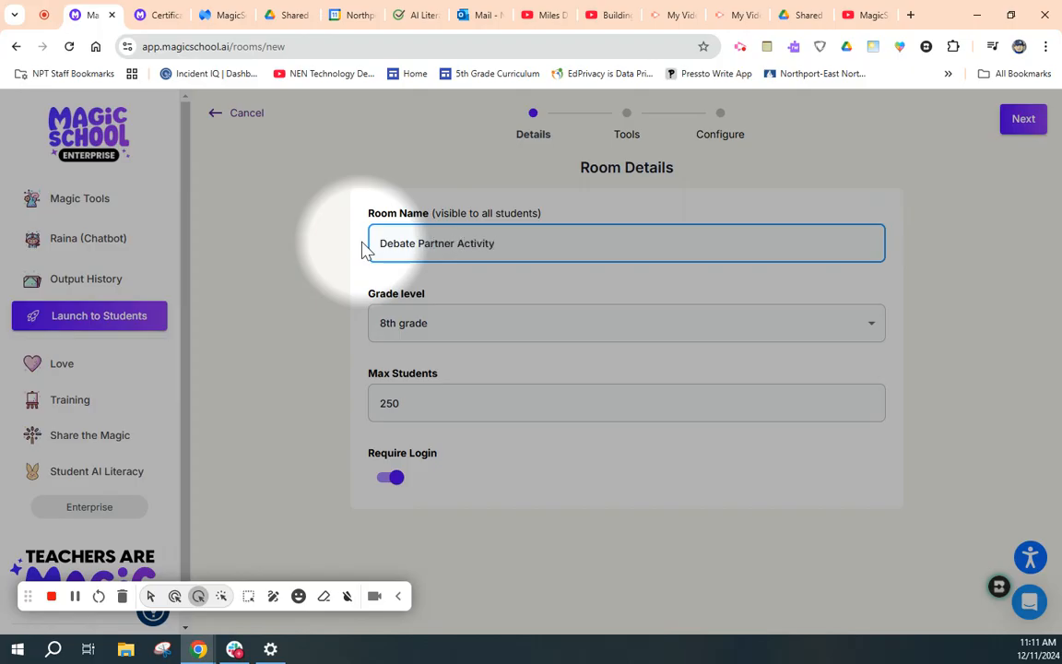
left_click_drag(418, 409, 364, 403)
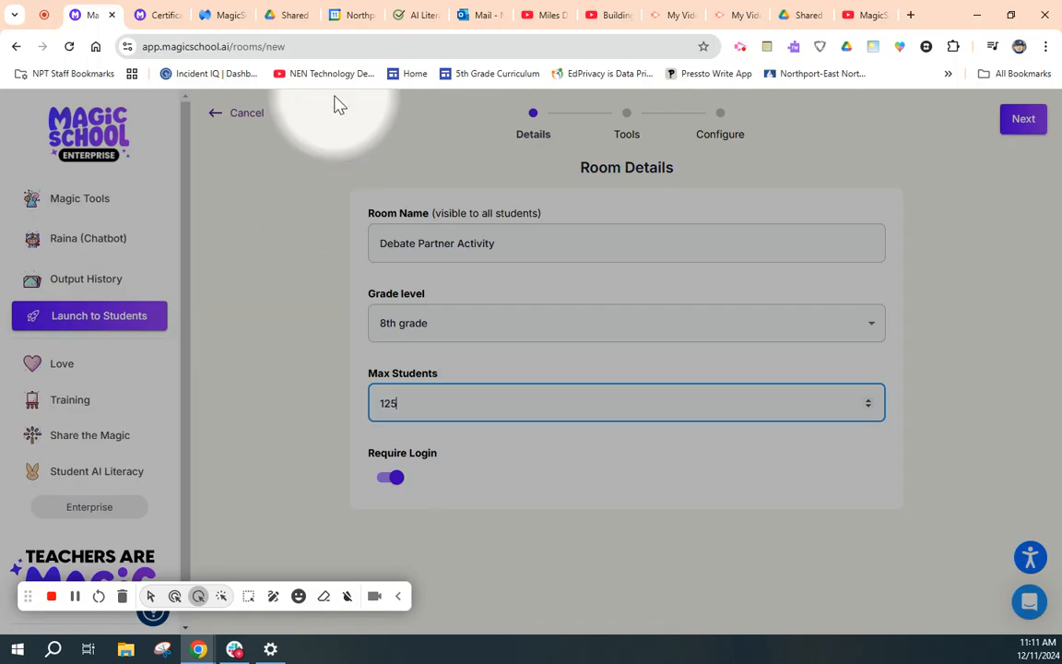
left_click(944, 267)
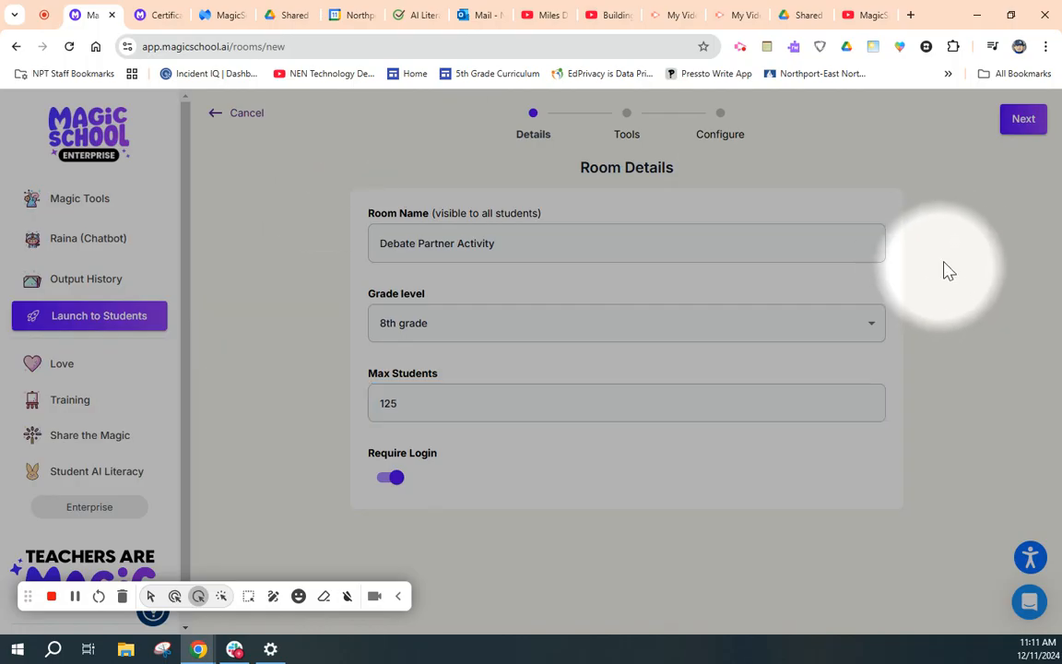
left_click(1024, 119)
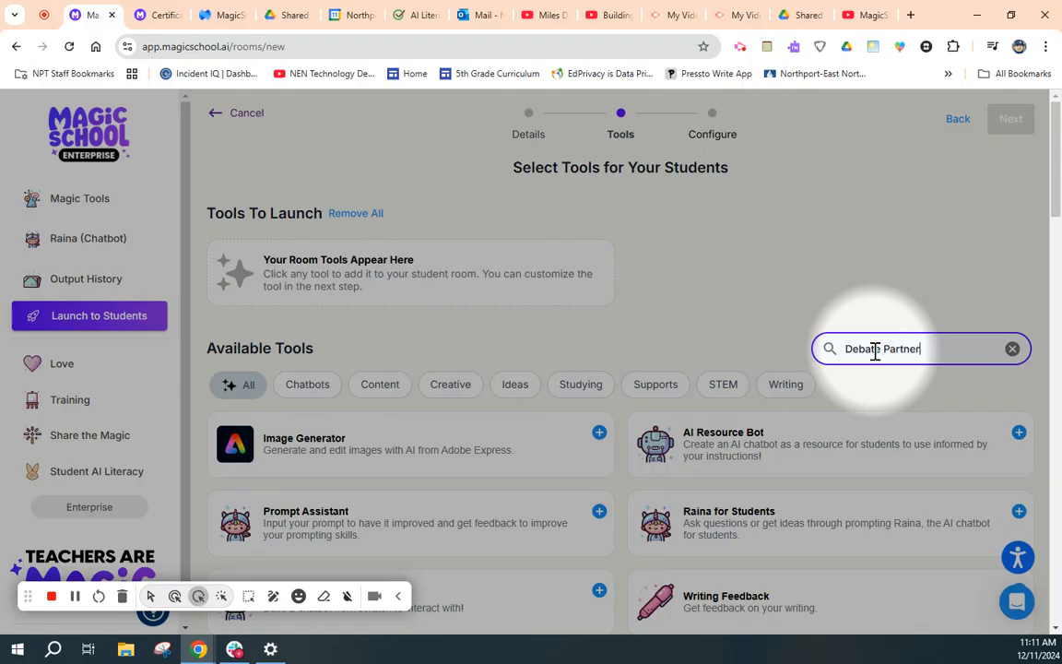
- Search the available tools for "Debate Partner", add that tool to the room and proceed to configuration
mouse_move(332, 450)
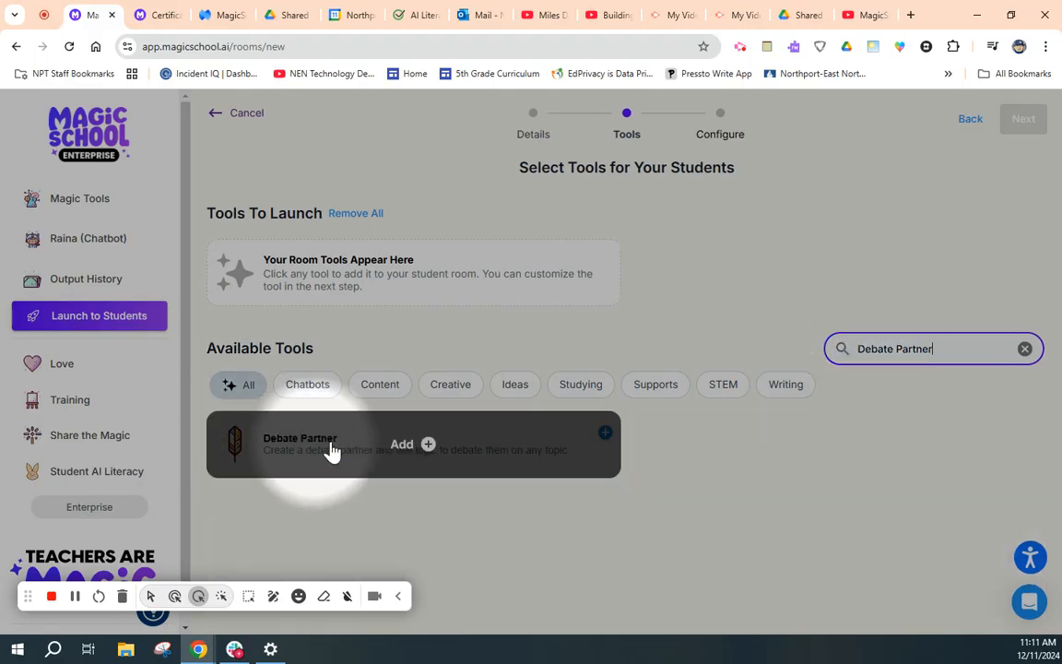
left_click(429, 447)
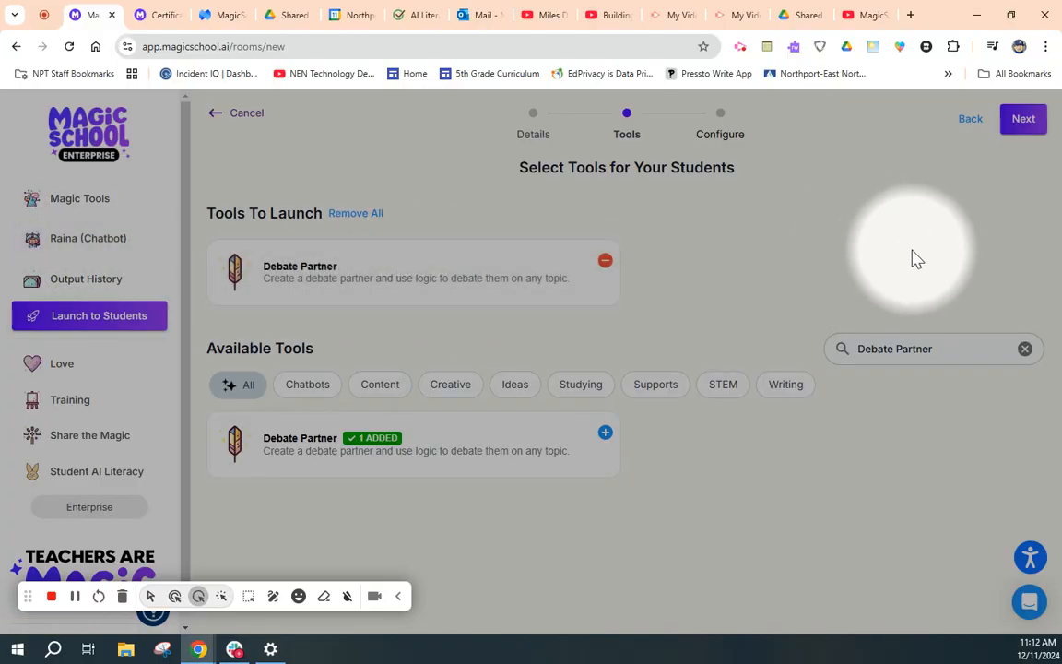
left_click(1023, 126)
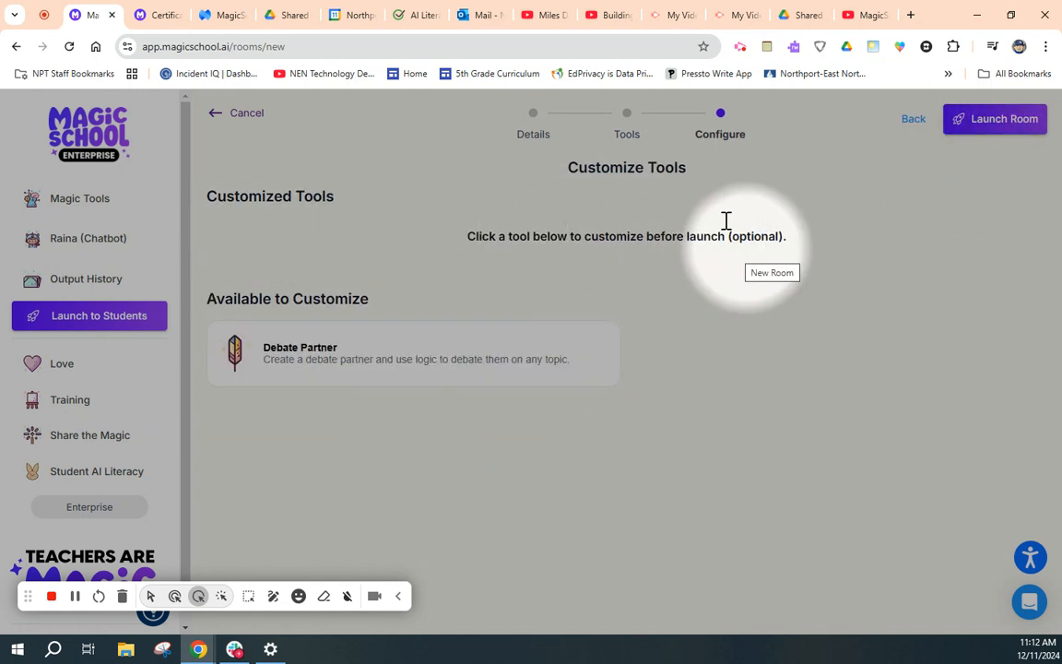
- Customize the Debate Partner tool by naming it "Debate Partner for Persuasive Essay"
mouse_move(290, 384)
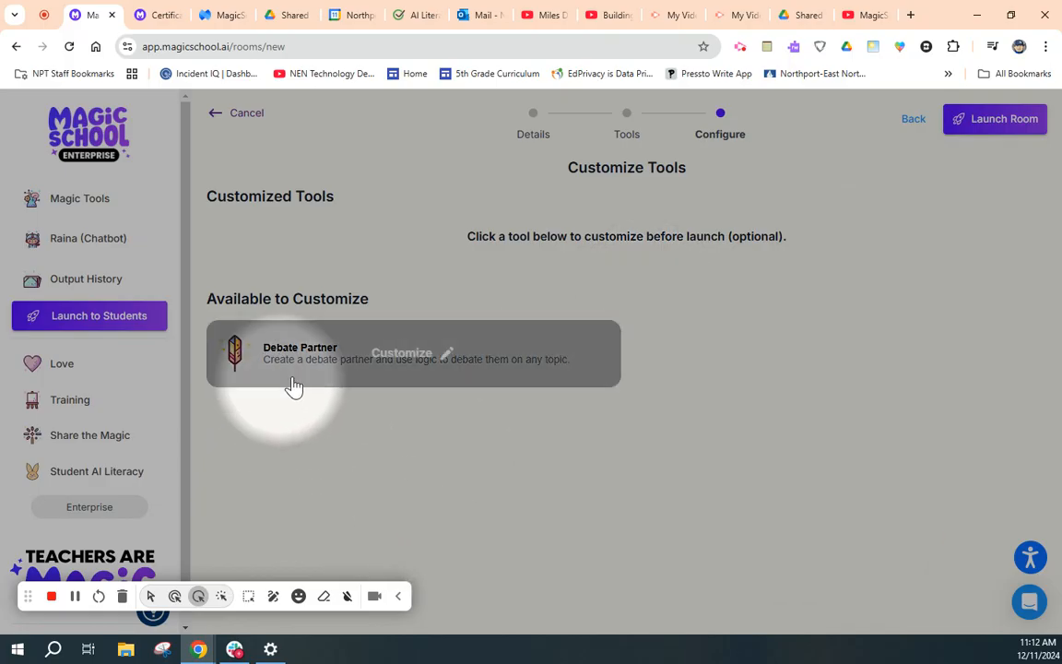
left_click(410, 360)
left_click(135, 298)
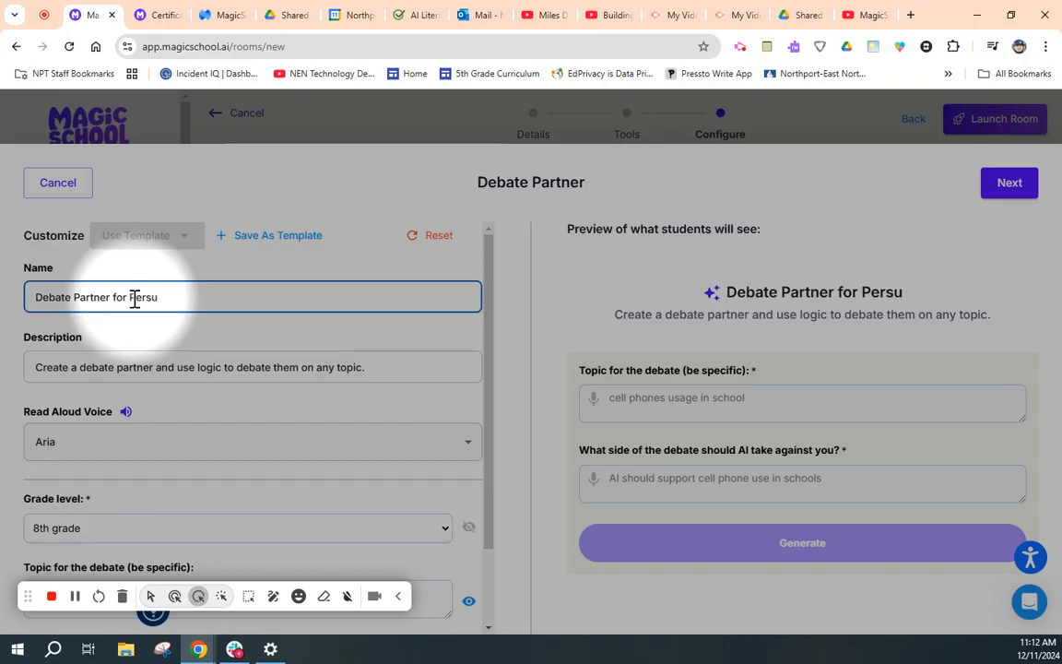
type("for Persuasive Essay")
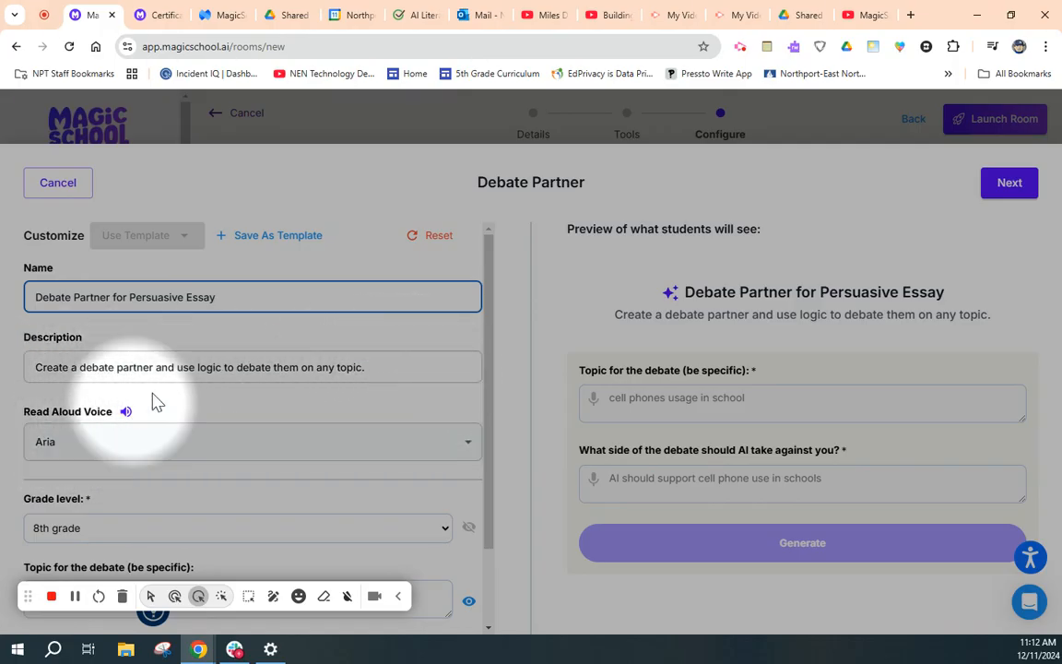
- Try hiding the debate topic question from students, and restore its visibility
scroll(184, 442, "down", 1)
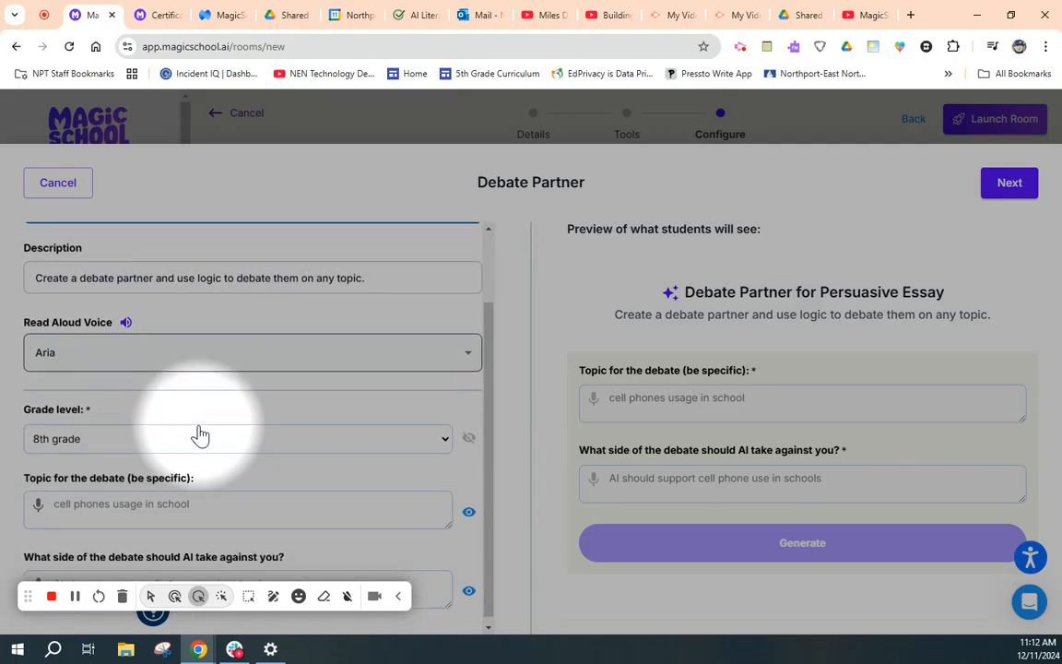
scroll(263, 457, "up", 1)
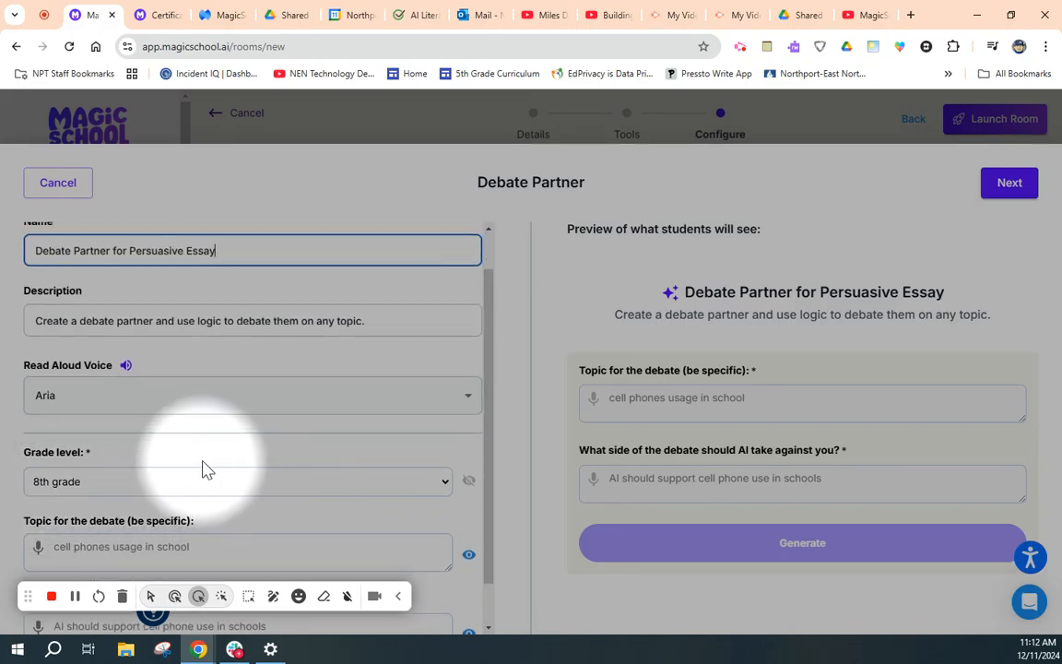
scroll(204, 469, "down", 1)
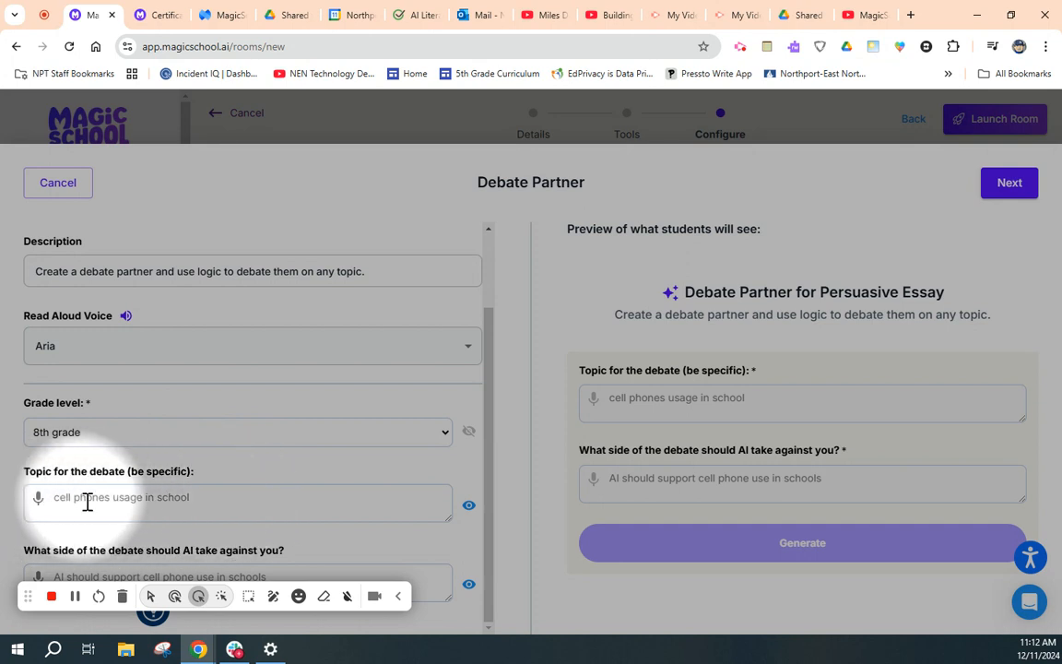
left_click(470, 510)
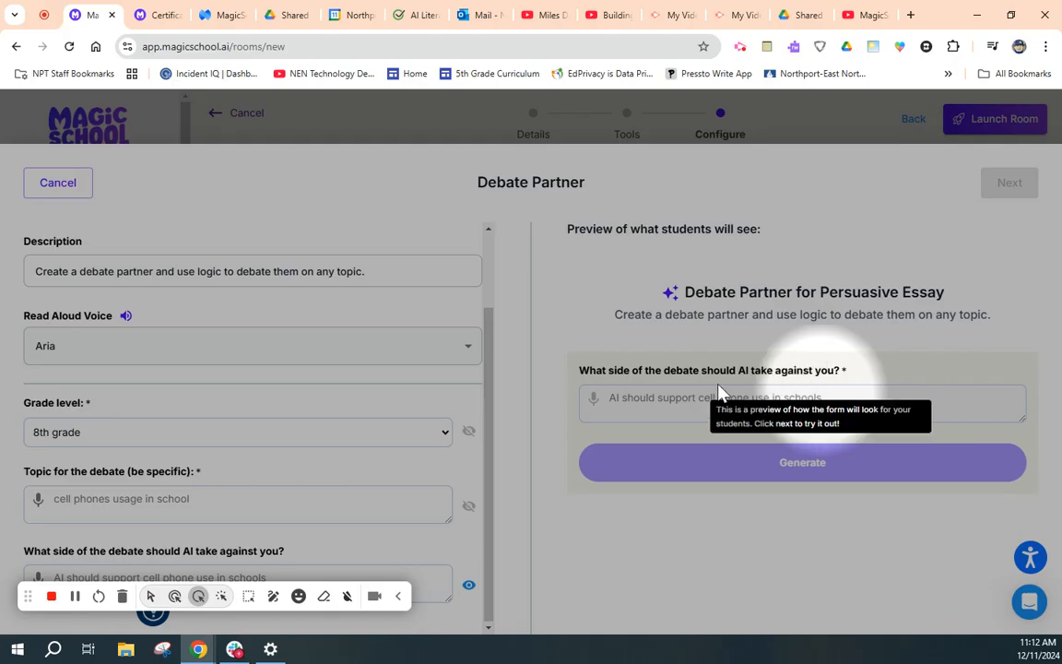
left_click(468, 511)
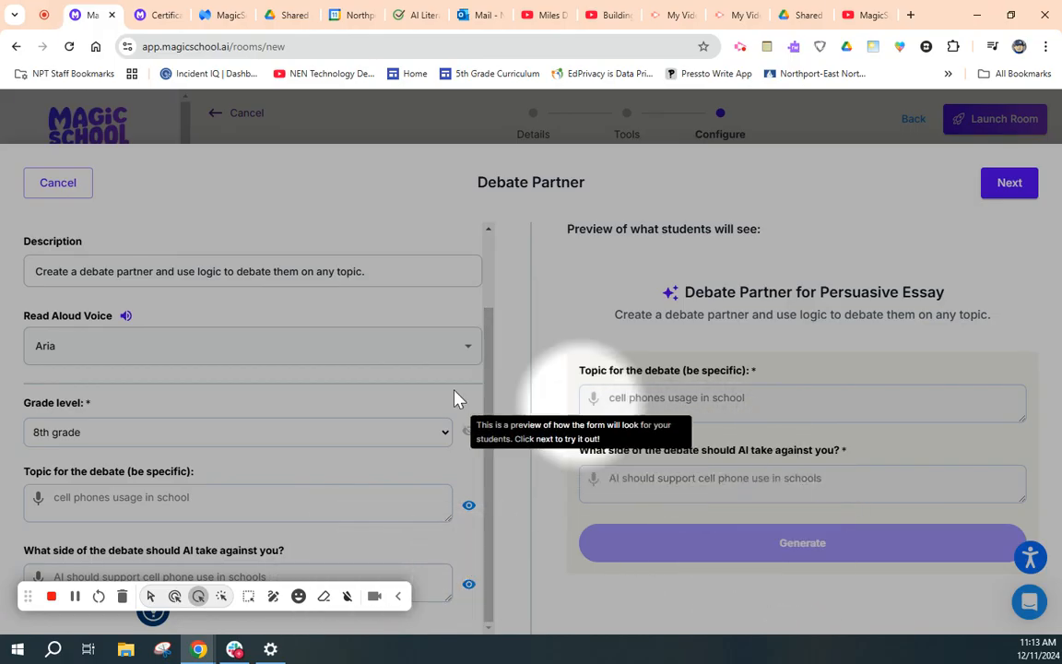
- Leave the debate topic blank for students and proceed to testing the customization
left_click(192, 498)
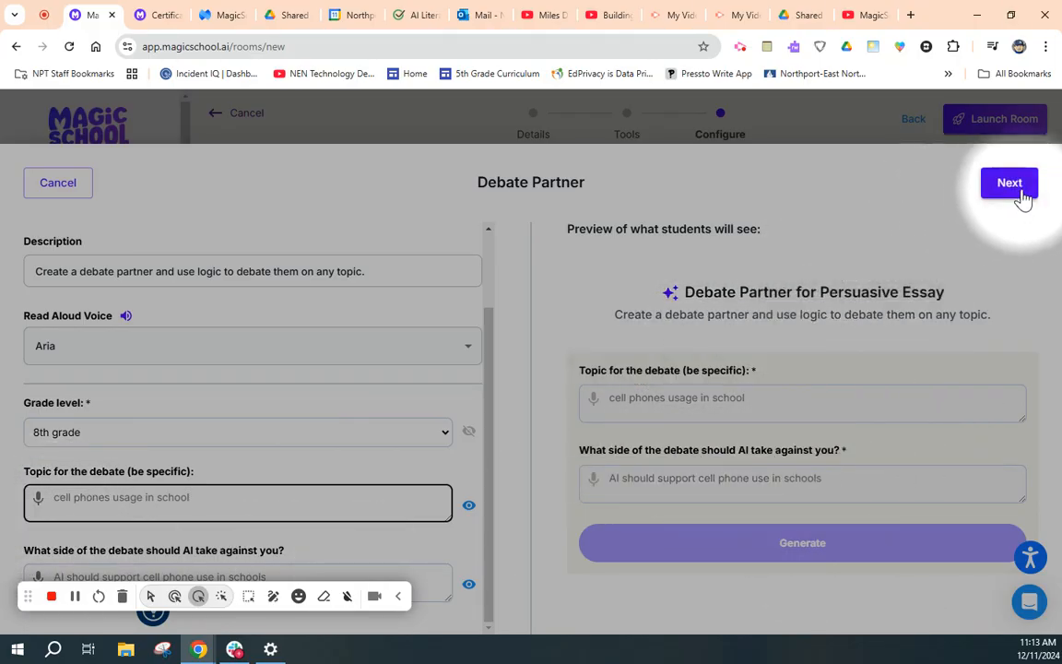
left_click(1011, 184)
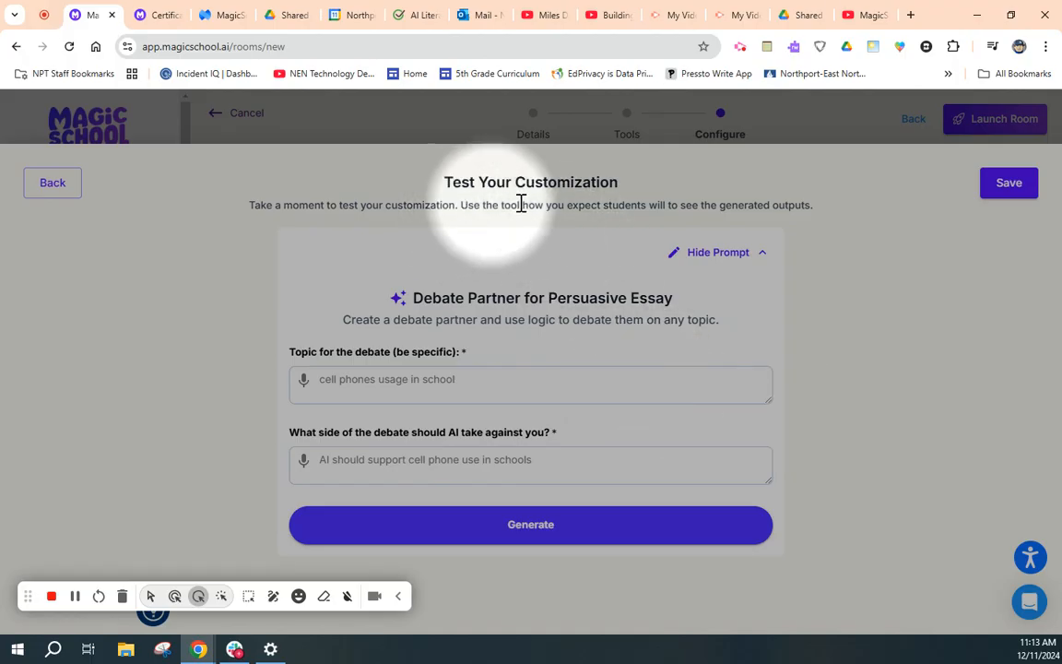
- Try the topic "Capital Punishment" with the AI side "Capital Punishment is unconstitutional", and replace the topic with "Cell phone use in schools"
left_click(463, 382)
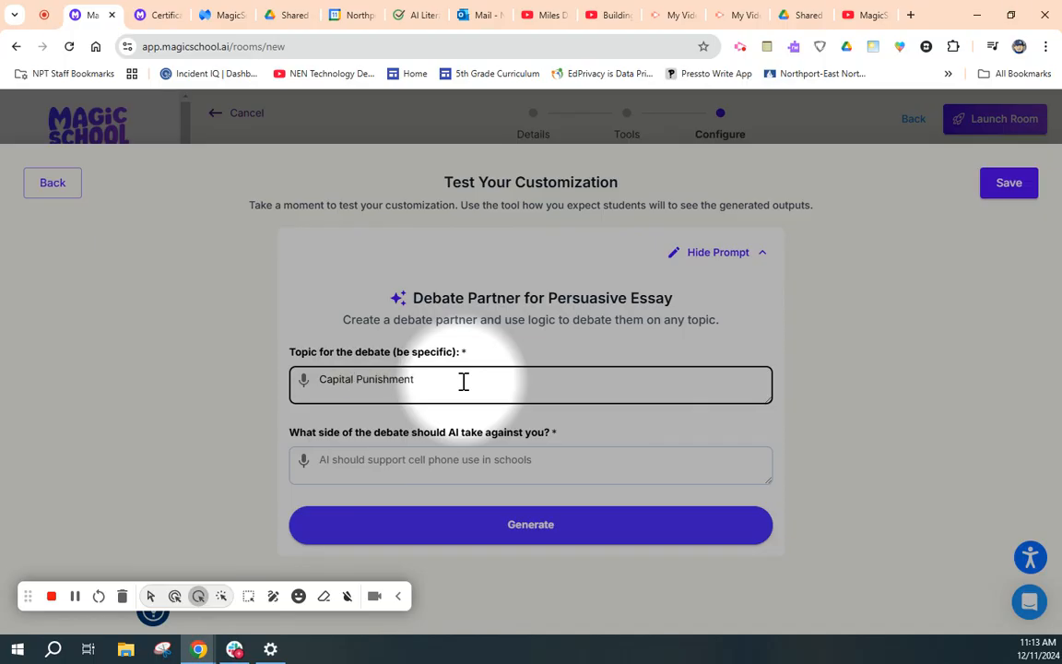
left_click(399, 460)
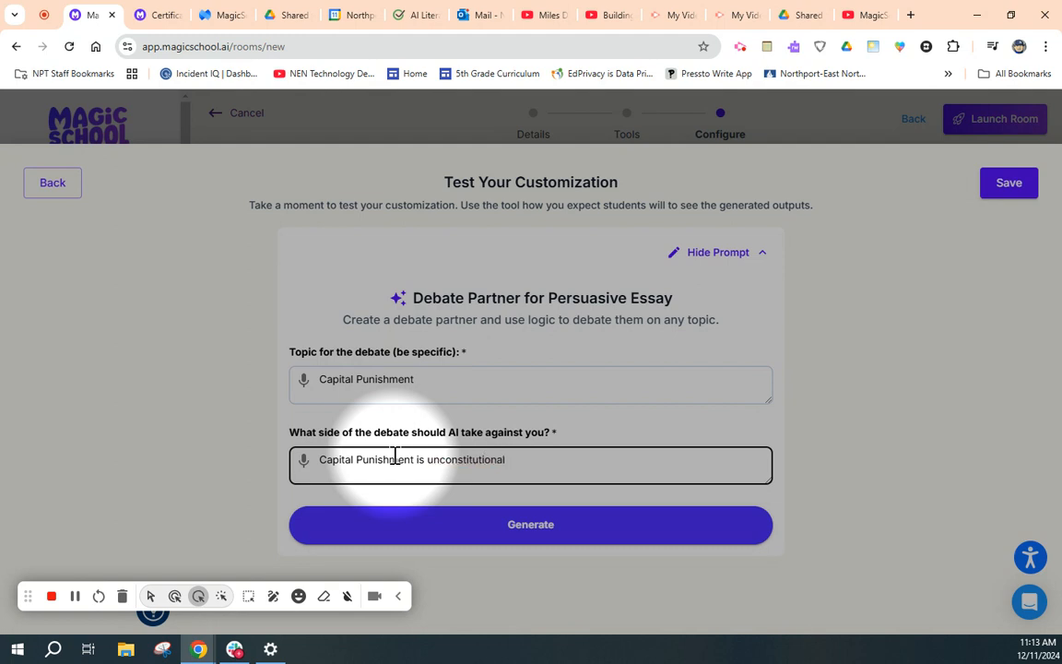
triple_click(415, 379)
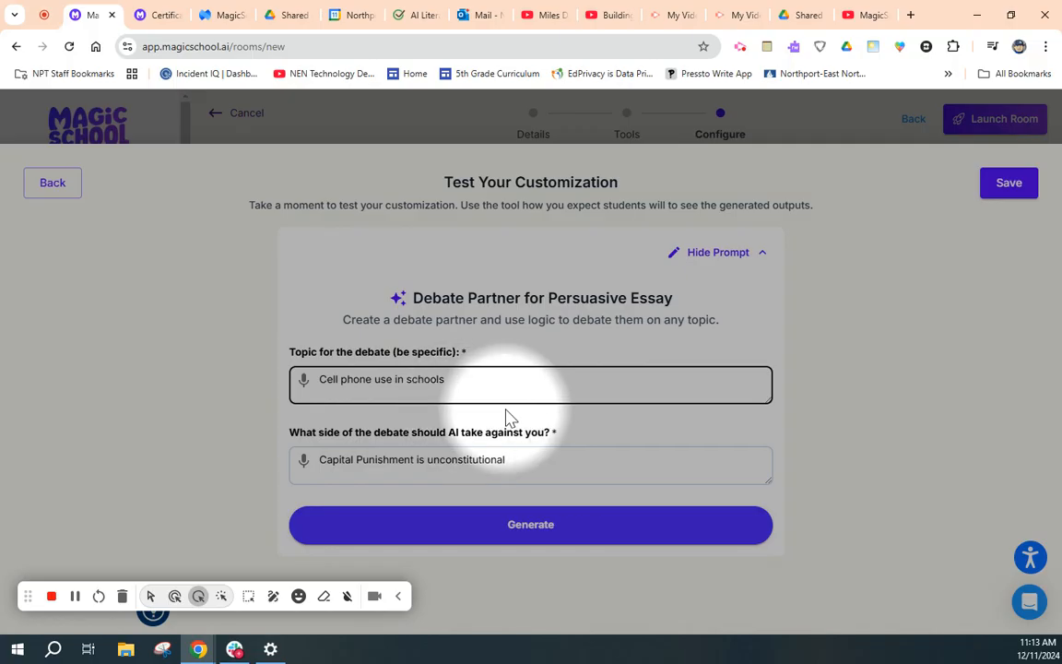
- Generate a test debate on "Social Media use for teenagers", with the AI side set to "Social Media use is dangerous for teenagers"
left_click_drag(452, 383, 310, 382)
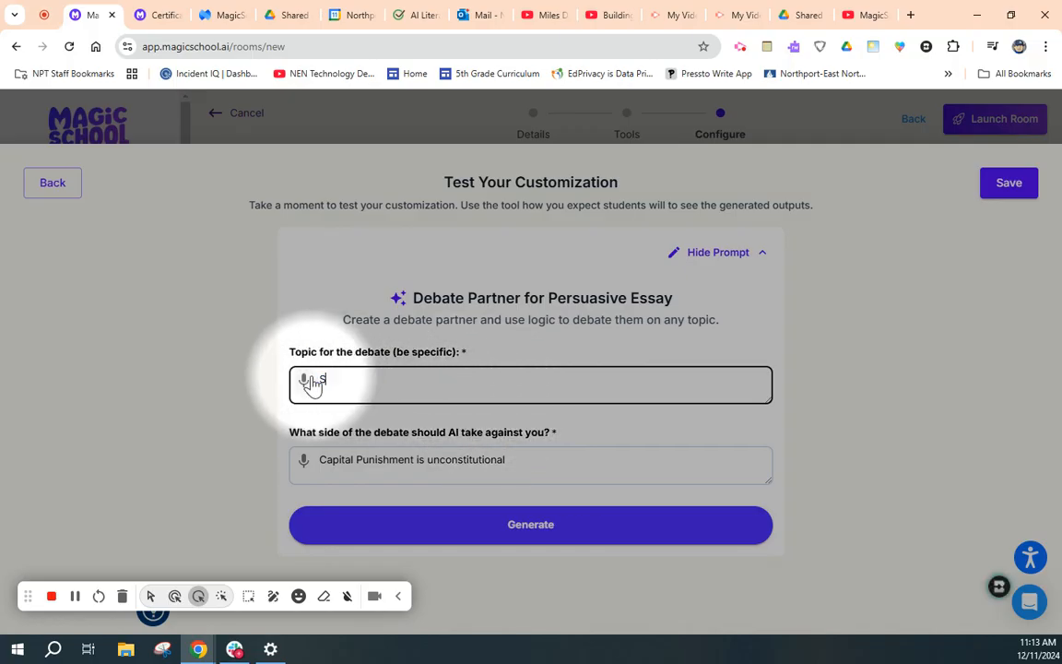
type("use for teenagers")
left_click_drag(517, 459, 295, 463)
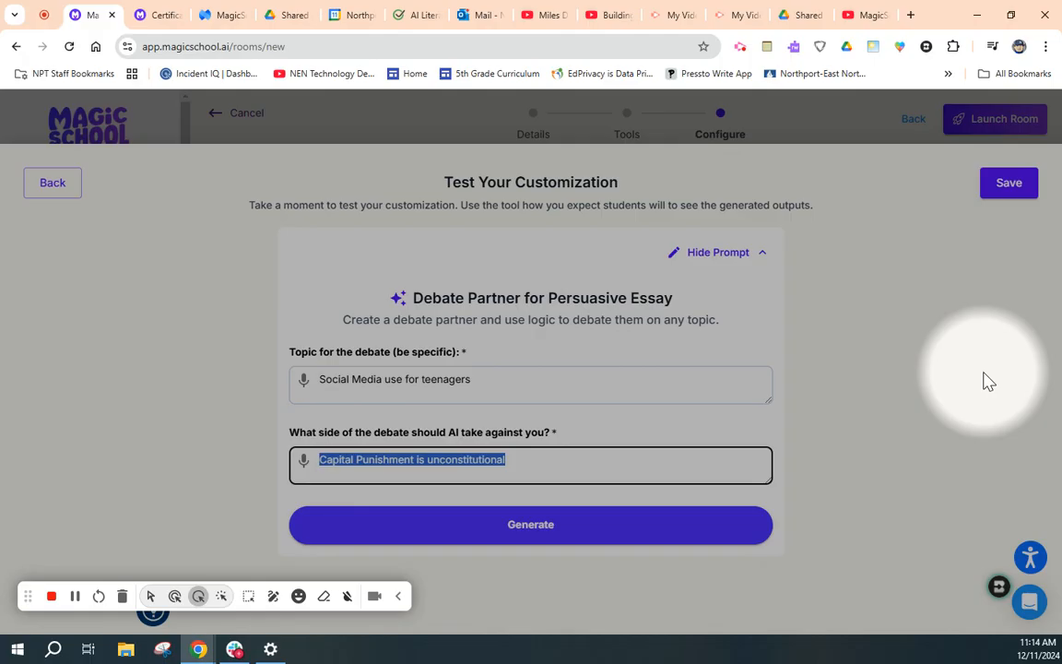
type("Social Media")
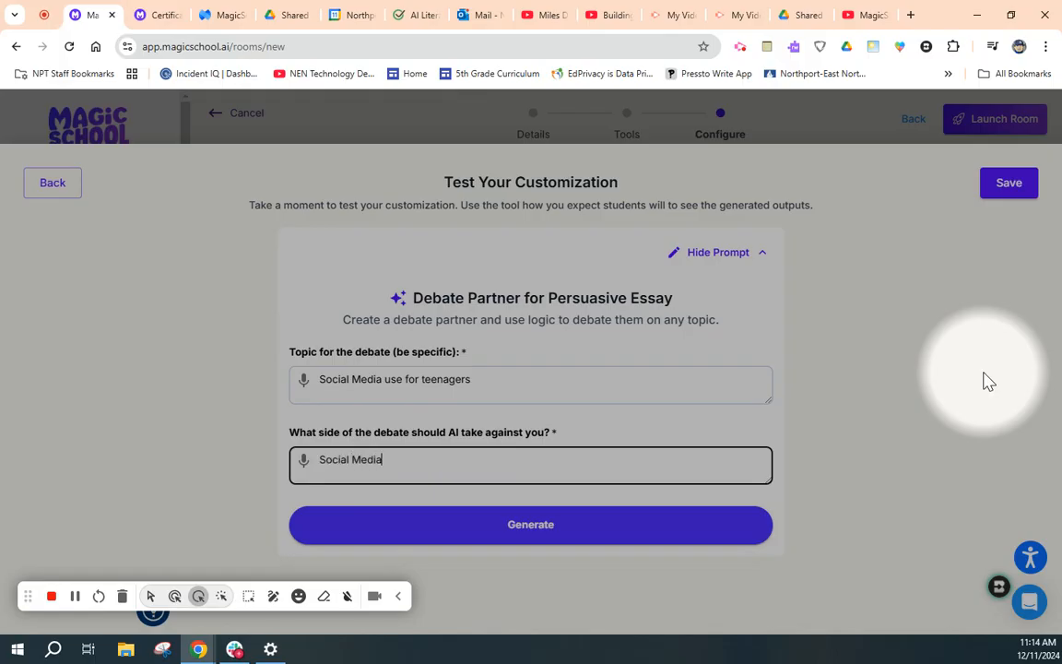
type(" use is dangerous for teenagers")
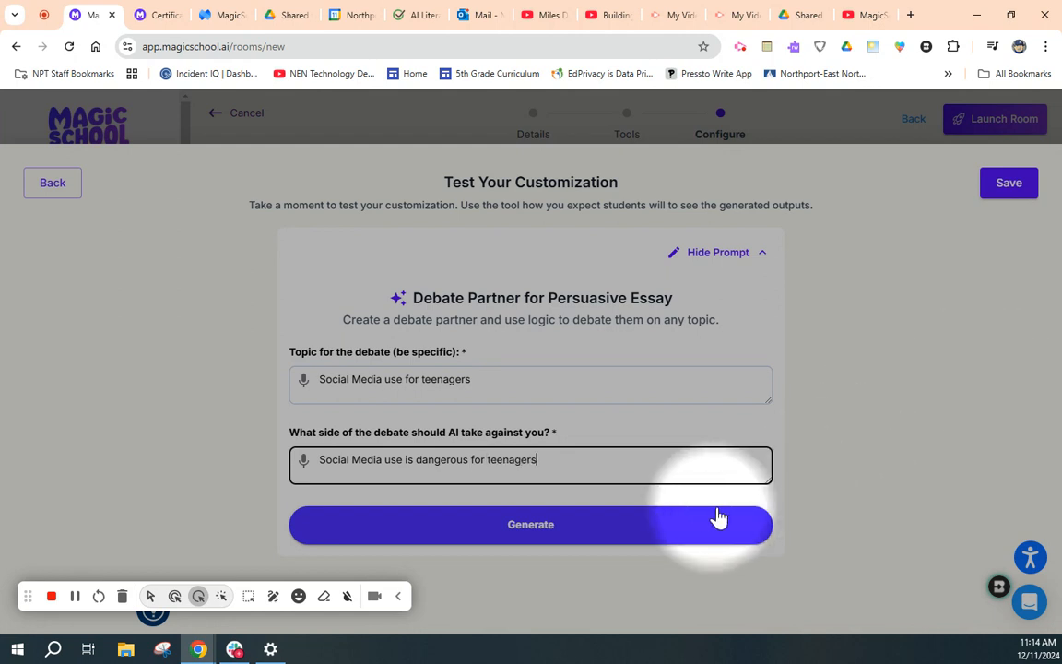
left_click(517, 537)
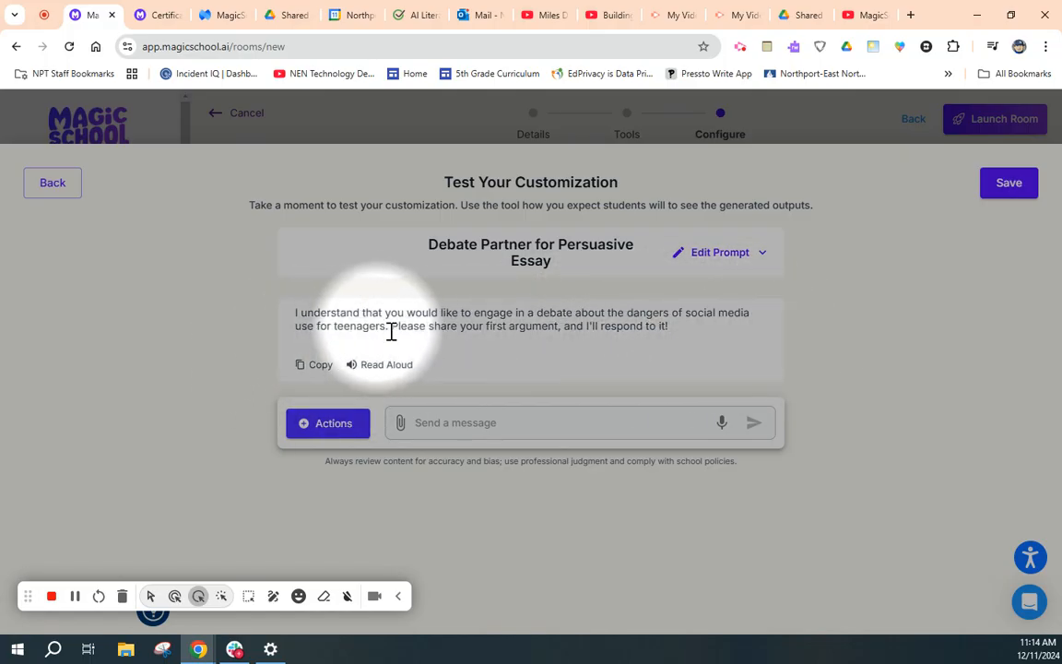
- Send the debate argument "Social Media allows teenagers to interact in an environment that teaches them how to behave appropriately on the Internet"
left_click(516, 424)
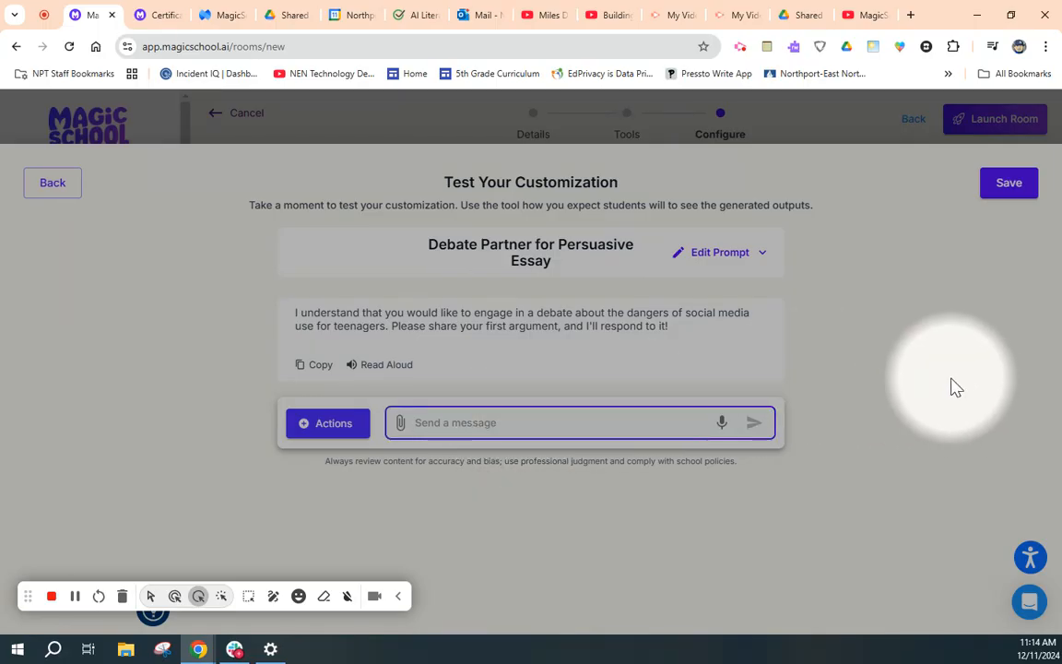
type("Scial")
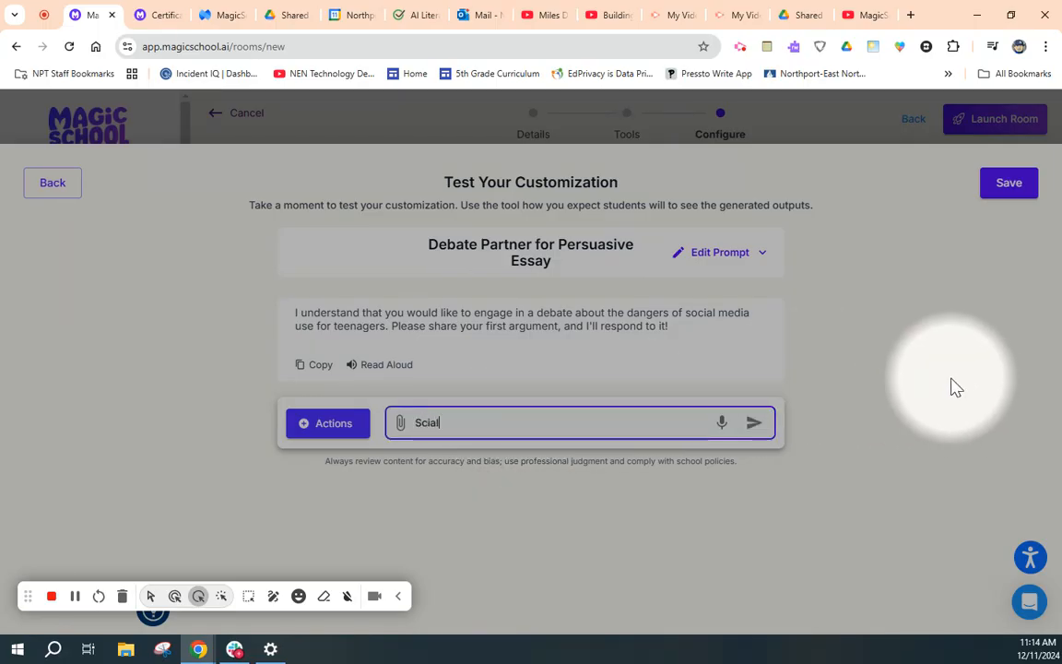
type("cial Media allows teenagers to")
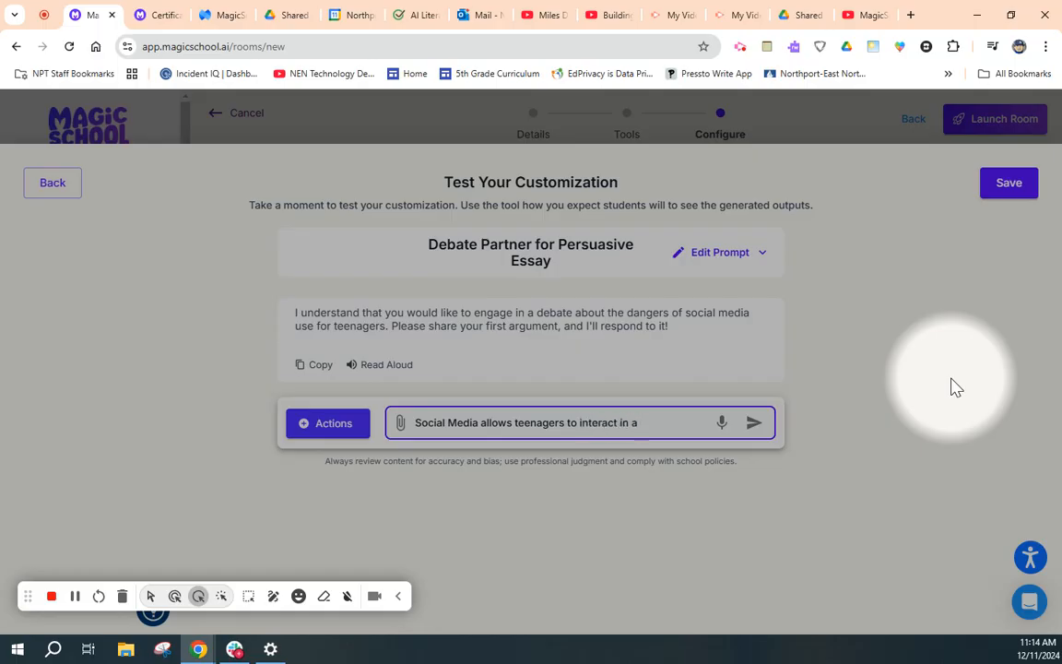
type("interact in an nv")
key("BackSpace")
type("nteract in an environment that teachew te")
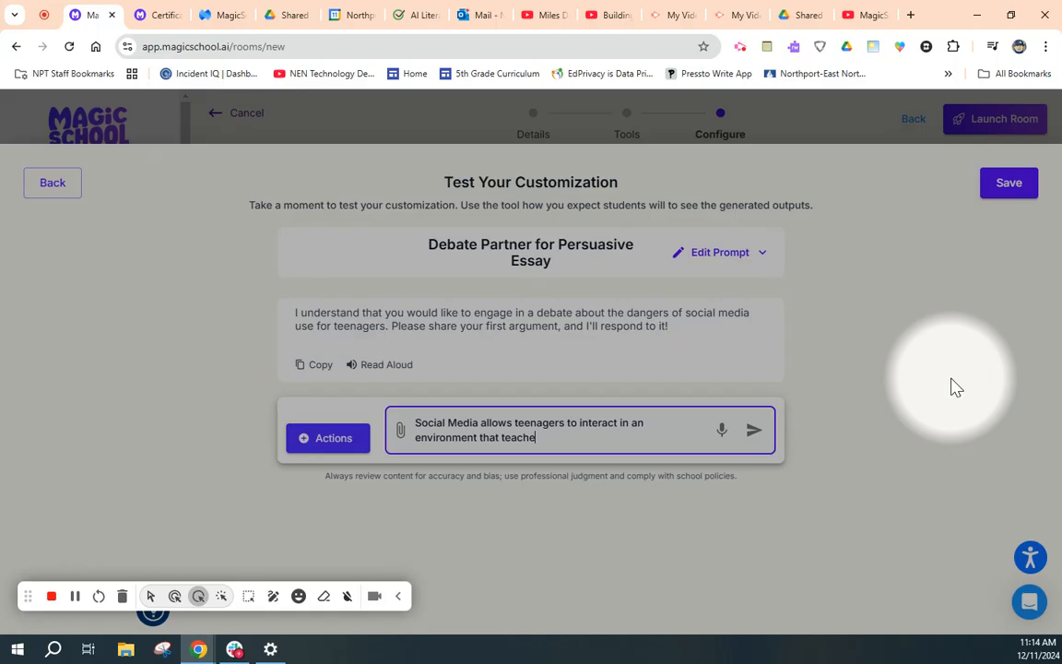
key("BackSpace")
key("BackSpace")
key("BackSpace")
type("s thgem")
type("em")
type(" appr")
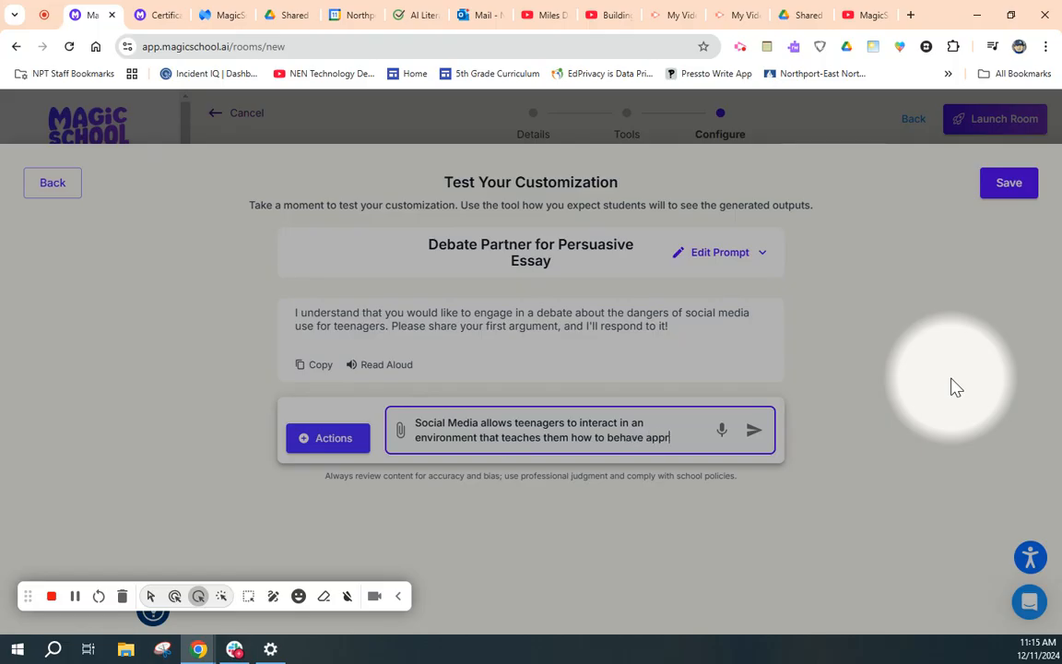
type("opria")
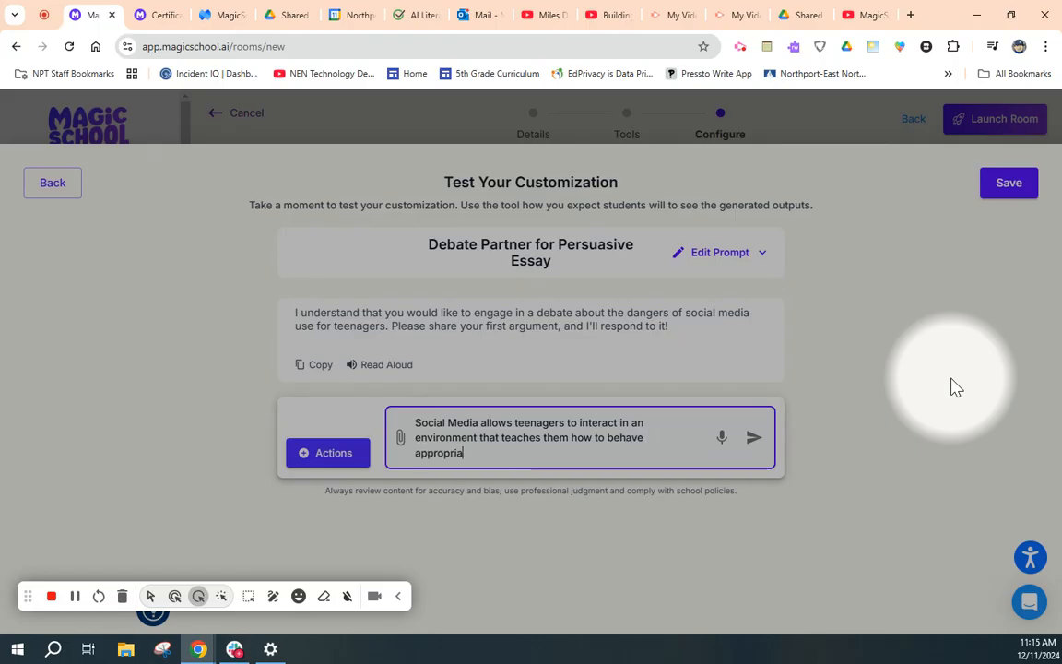
type("tely on the Internet")
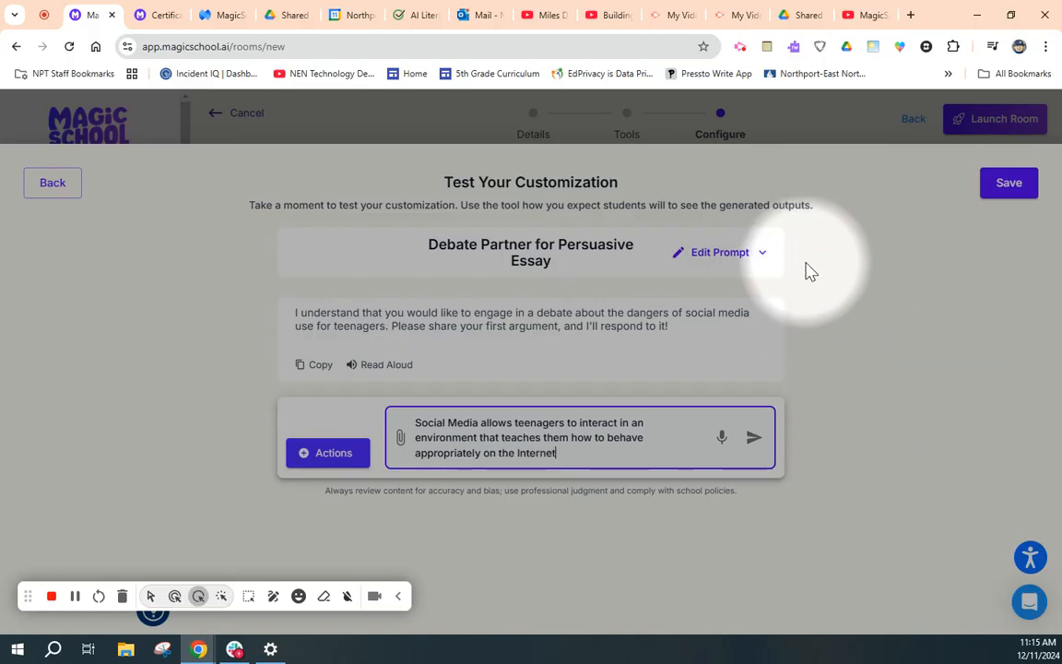
left_click(751, 439)
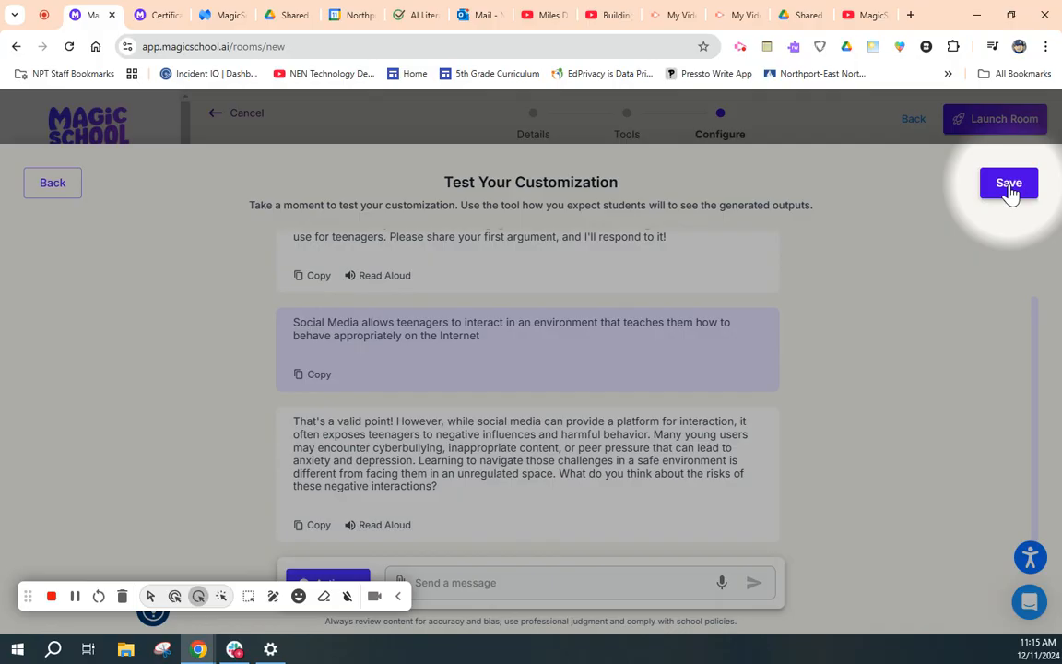
- Save the Debate Partner for Persuasive Essay customization, and reopen its settings for a check without changing them
left_click(1009, 184)
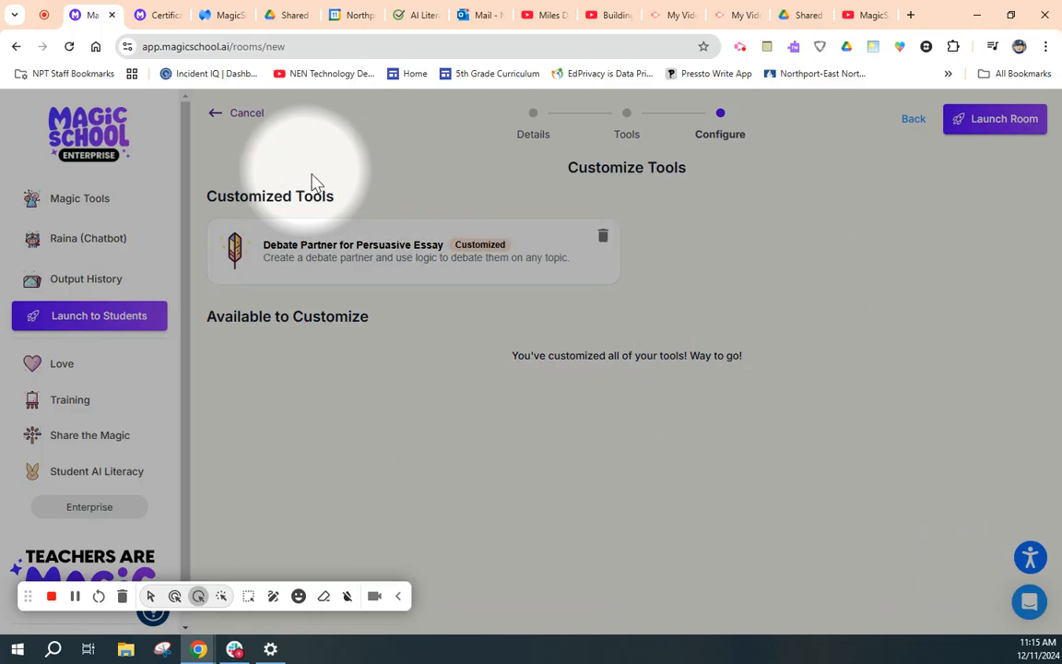
left_click(348, 264)
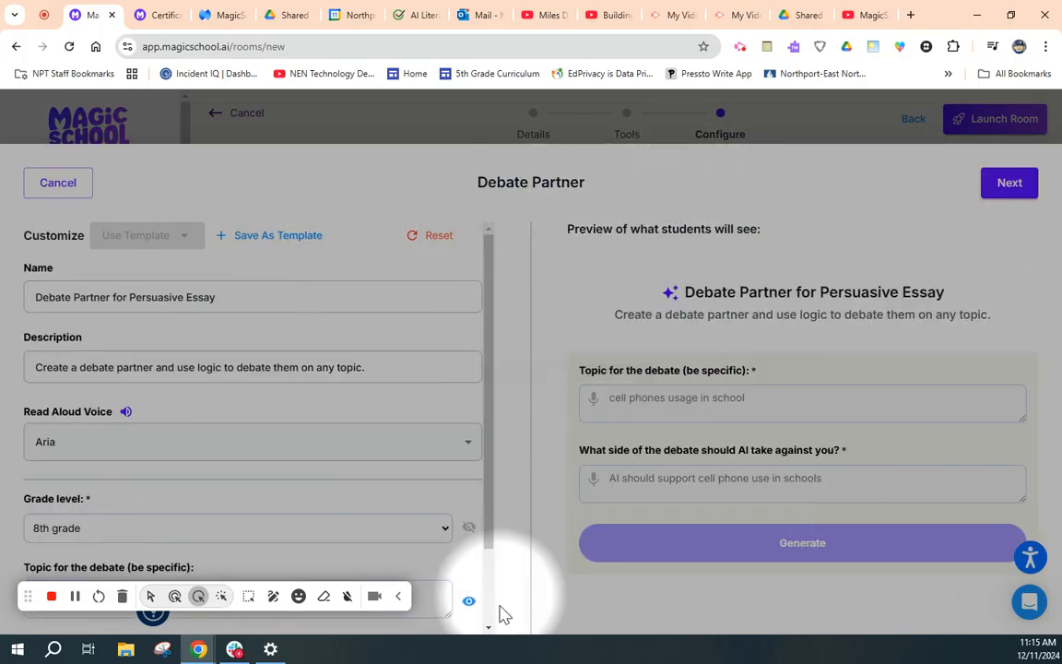
left_click(58, 183)
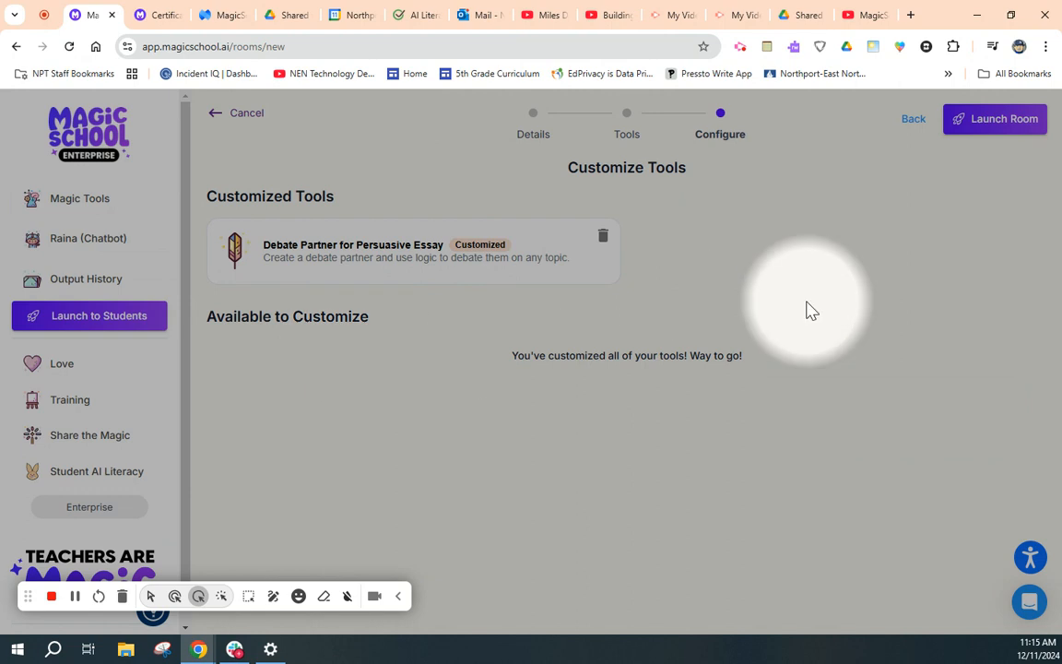
- Launch the student room, and display its join code and QR code before closing the sharing options
left_click(991, 124)
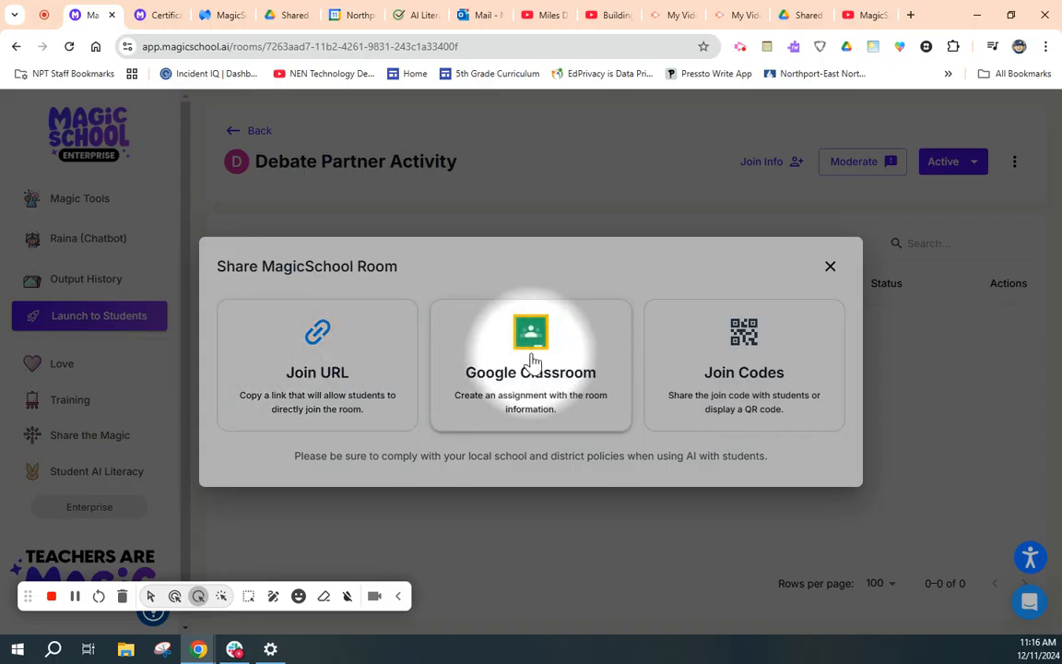
left_click(735, 370)
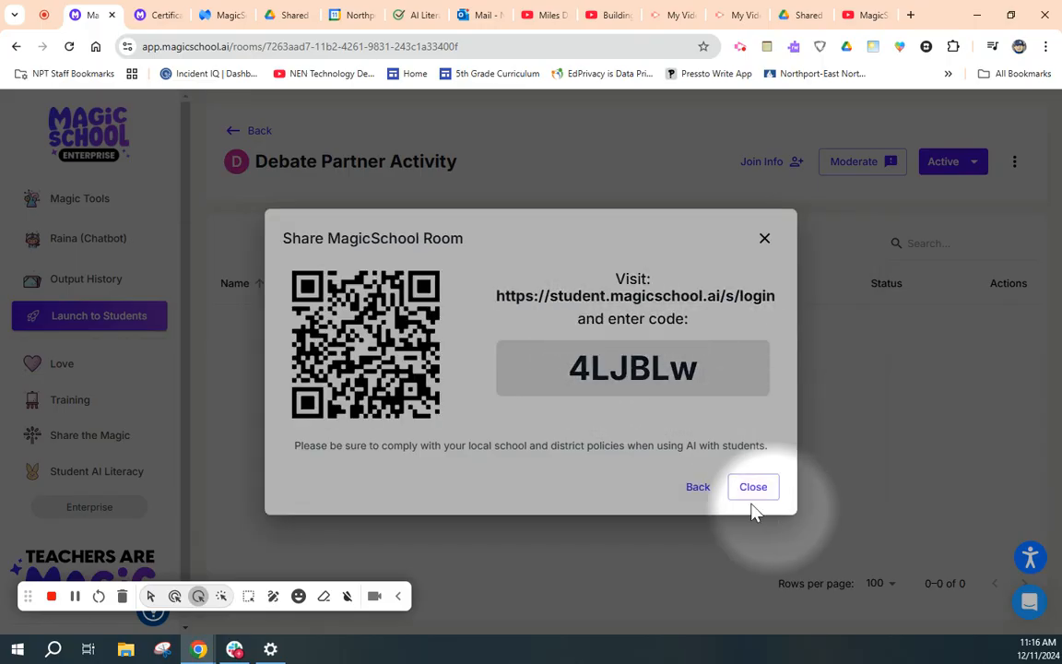
left_click(764, 240)
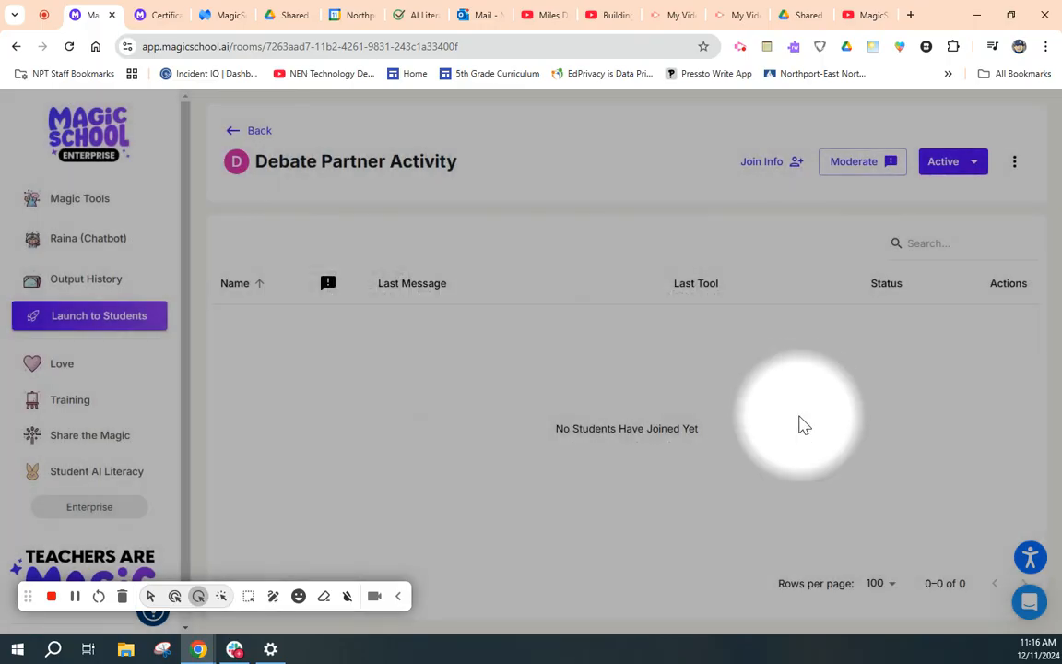